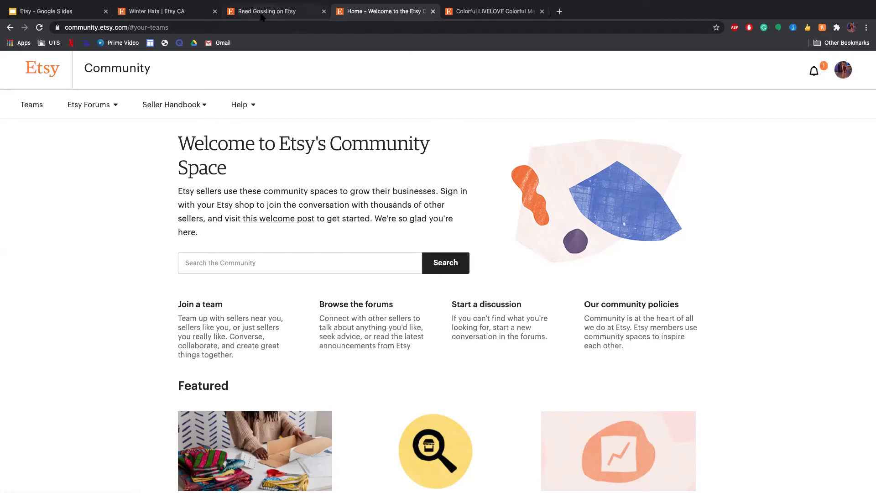
# Leave the community space for the main Etsy site and open the account settings.
pyautogui.click(52, 69)
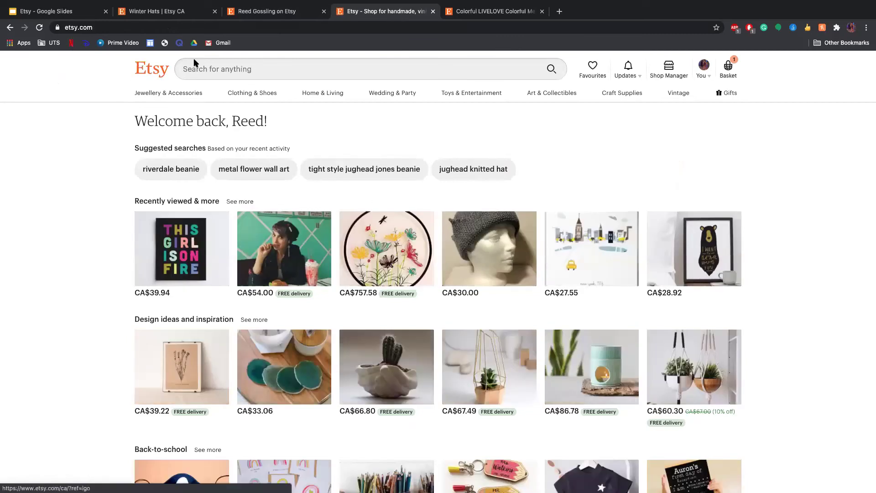
pyautogui.click(707, 73)
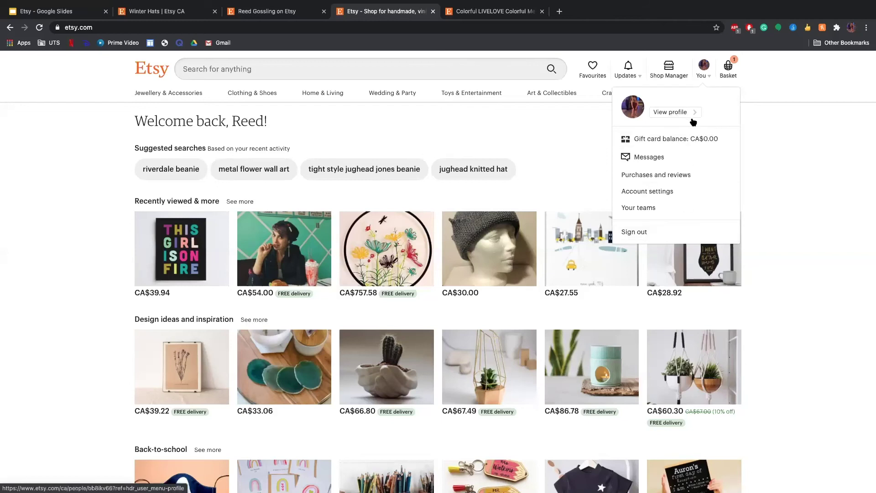
pyautogui.click(682, 193)
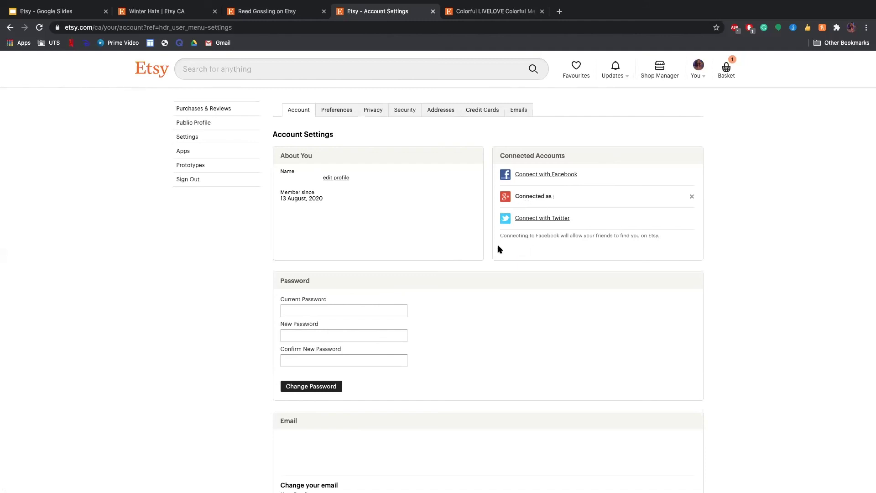
# Examine the account settings sections for changing the password and email and for closing the account, including the available closure reasons.
pyautogui.scroll(-1, 500, 249)
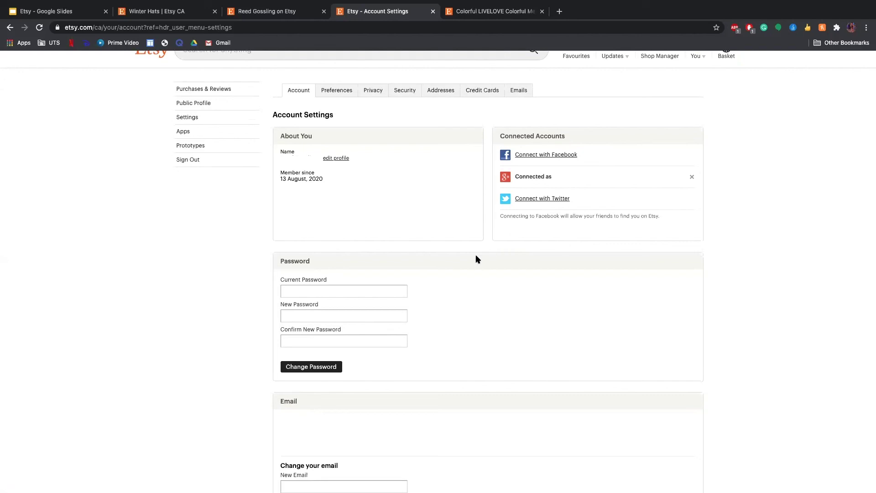
pyautogui.scroll(-2, 442, 302)
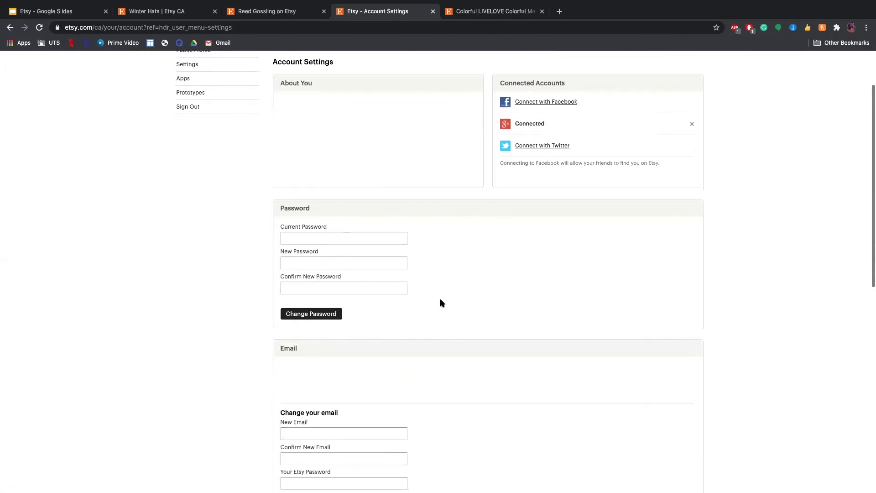
pyautogui.scroll(-2, 442, 303)
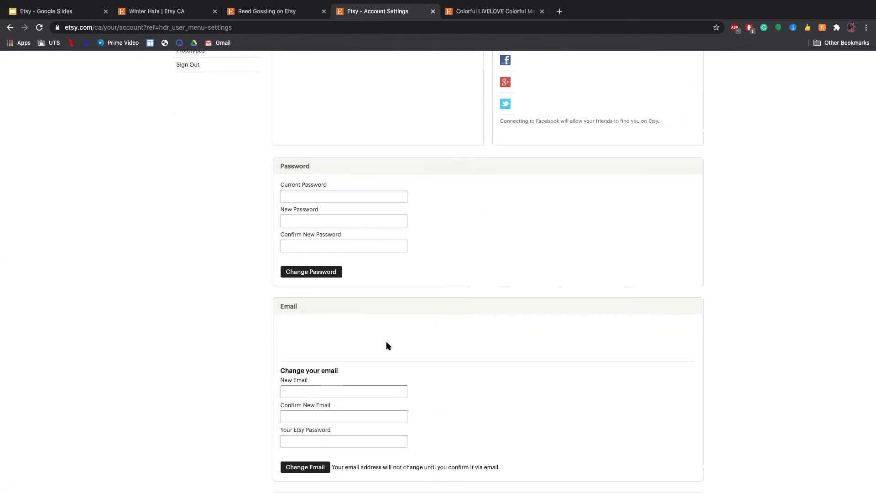
pyautogui.scroll(-10, 383, 347)
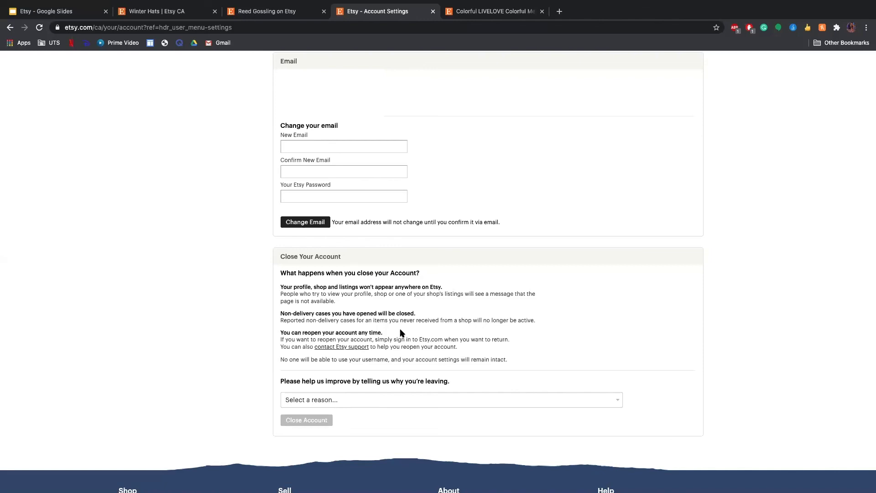
pyautogui.scroll(1, 401, 247)
pyautogui.scroll(7, 406, 256)
pyautogui.scroll(-9, 415, 270)
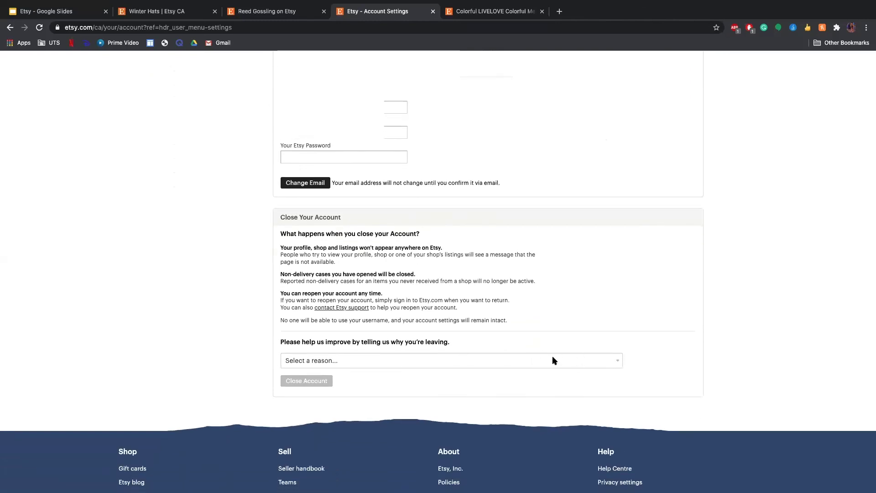
pyautogui.click(612, 361)
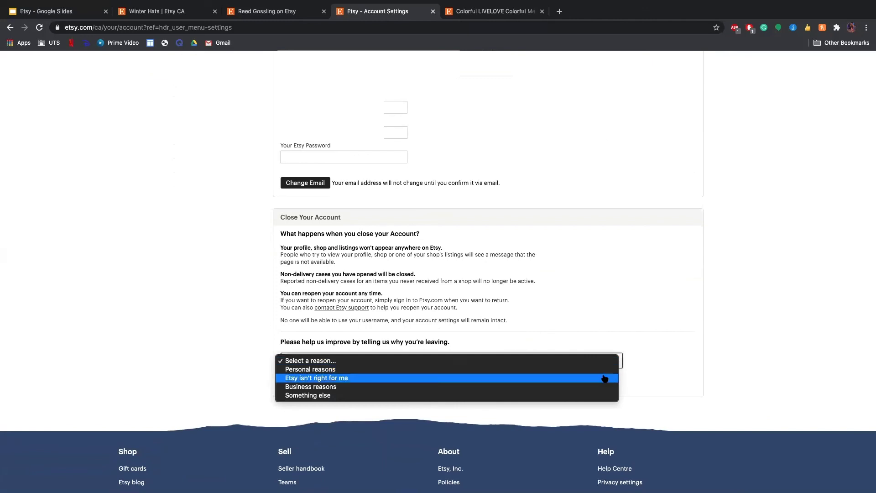
pyautogui.click(674, 369)
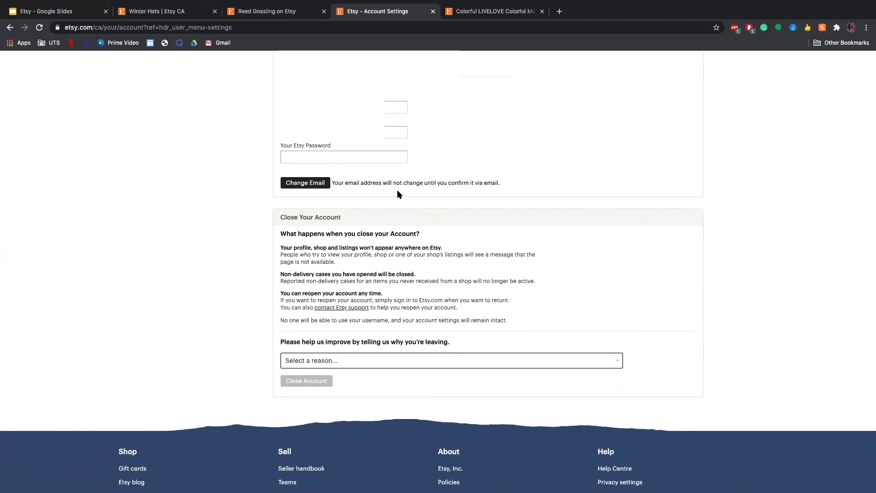
pyautogui.scroll(7, 400, 194)
pyautogui.scroll(3, 477, 203)
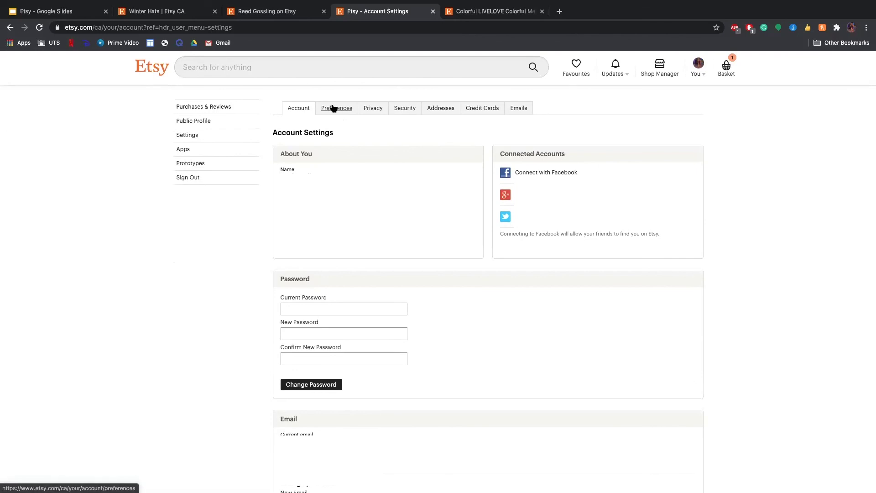
# In the account preferences, turn off receiving postal mail and phone calls from Etsy and save the preferences.
pyautogui.click(334, 109)
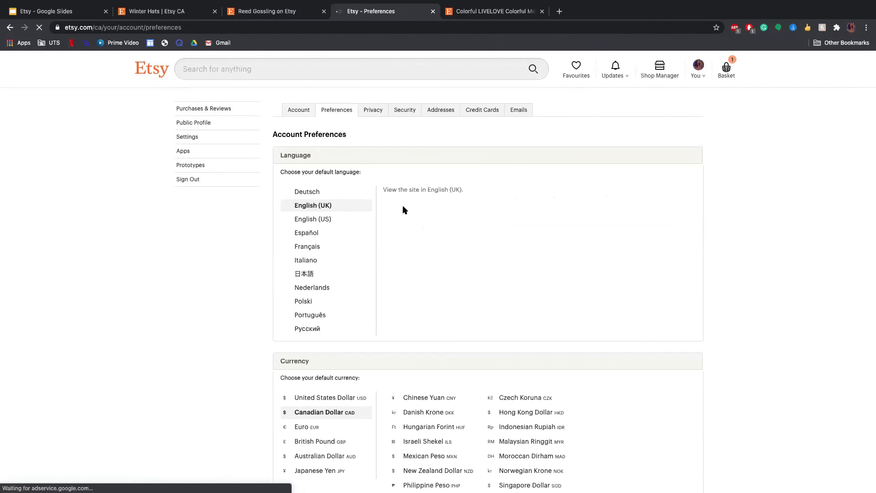
pyautogui.scroll(-2, 404, 213)
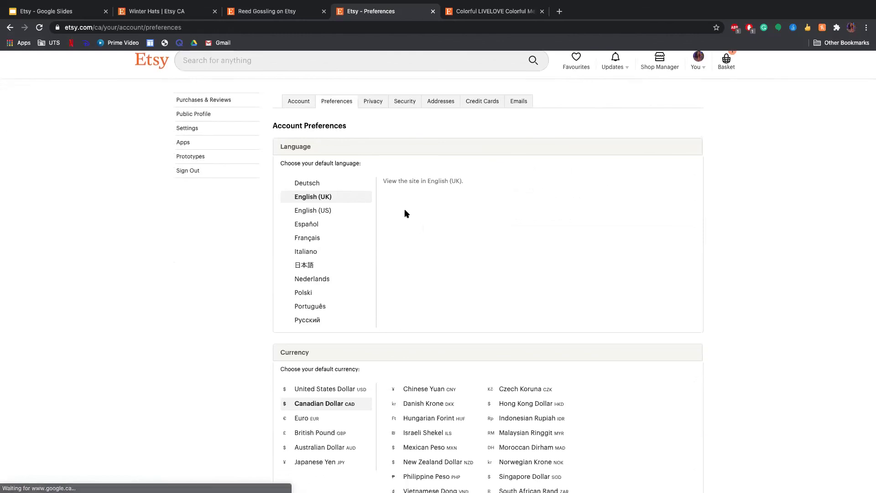
pyautogui.scroll(-5, 404, 214)
pyautogui.scroll(3, 405, 213)
pyautogui.scroll(-5, 405, 213)
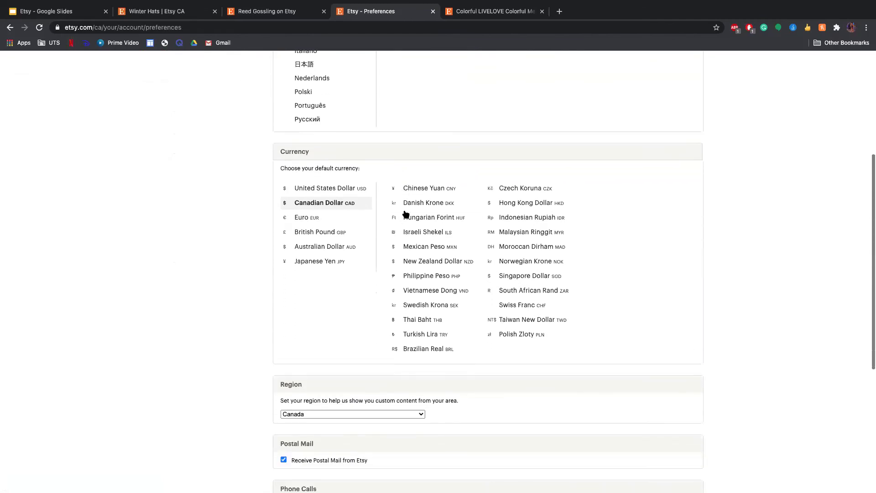
pyautogui.scroll(-3, 406, 213)
pyautogui.scroll(-3, 405, 214)
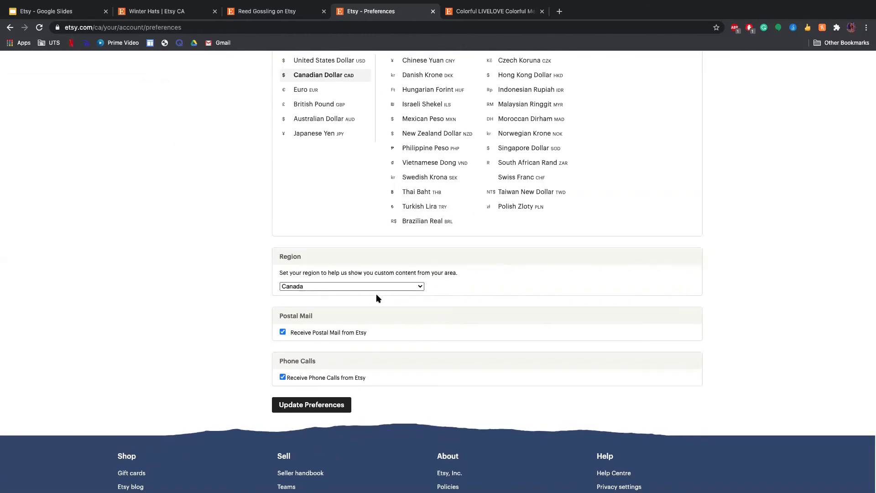
pyautogui.click(283, 333)
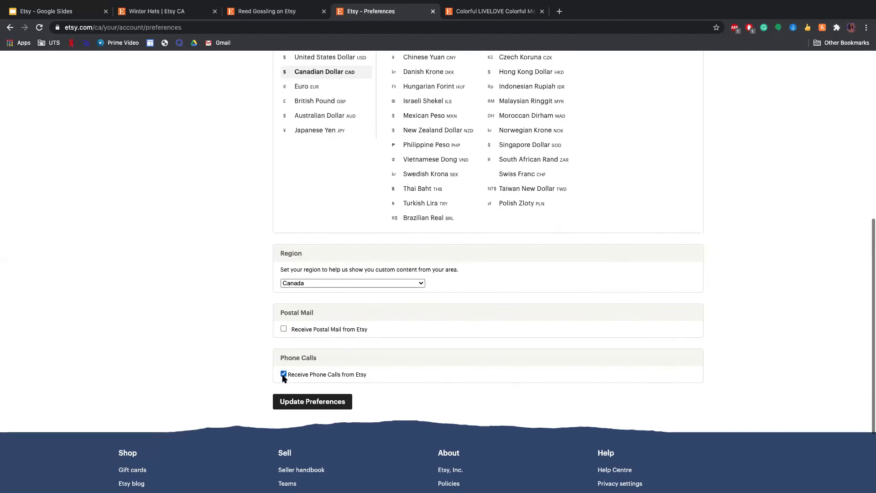
pyautogui.click(284, 377)
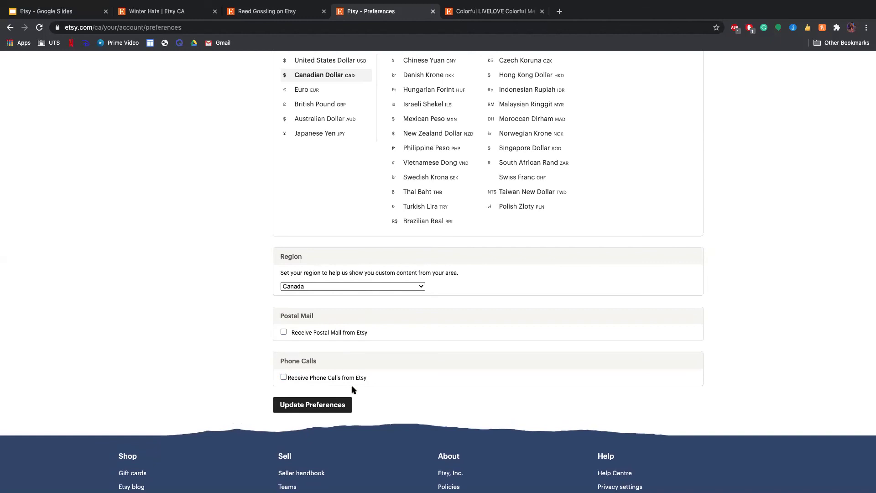
pyautogui.click(334, 405)
pyautogui.scroll(10, 451, 169)
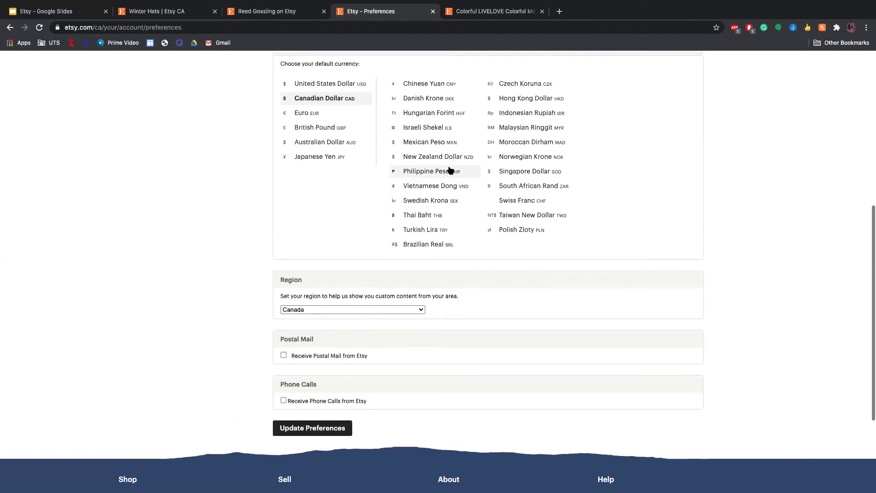
pyautogui.scroll(-10, 450, 186)
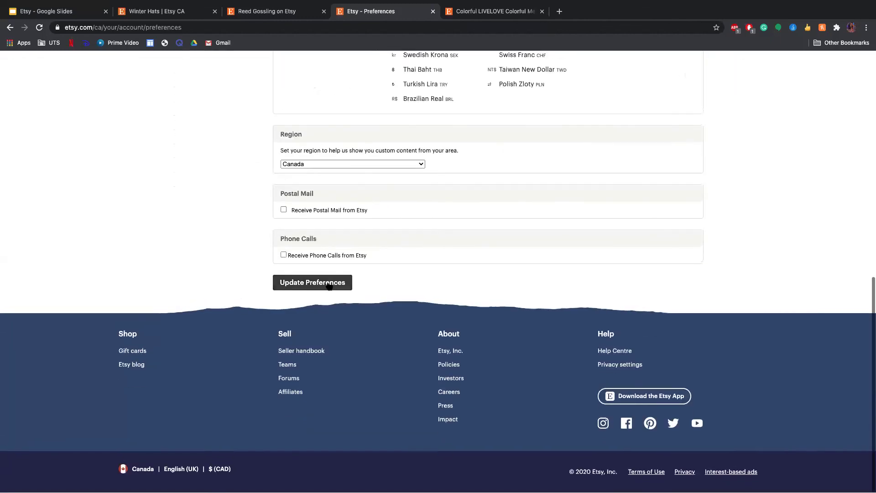
pyautogui.click(329, 287)
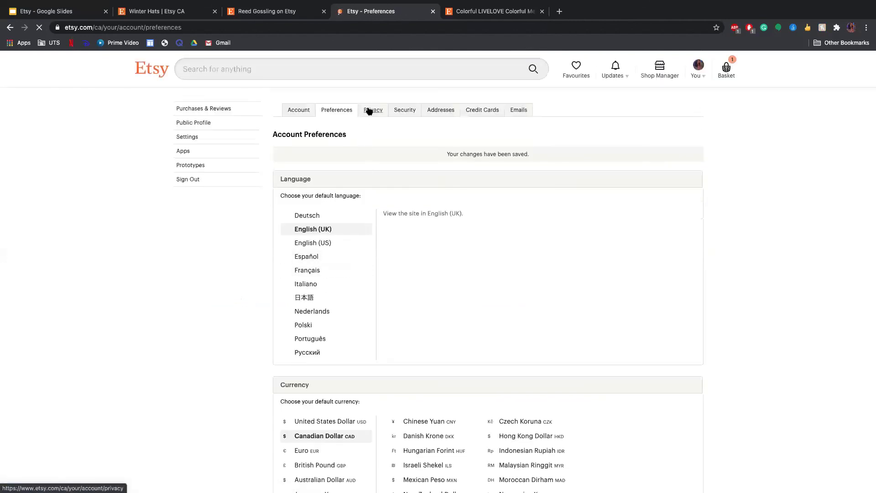
# Open the account's privacy settings and examine the data download, account deletion, findability and cookie consent sections.
pyautogui.click(372, 109)
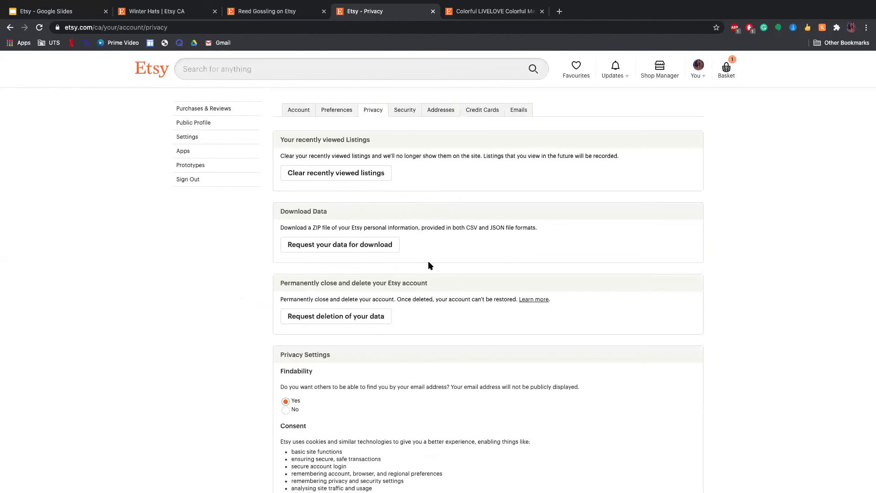
pyautogui.scroll(-1, 424, 269)
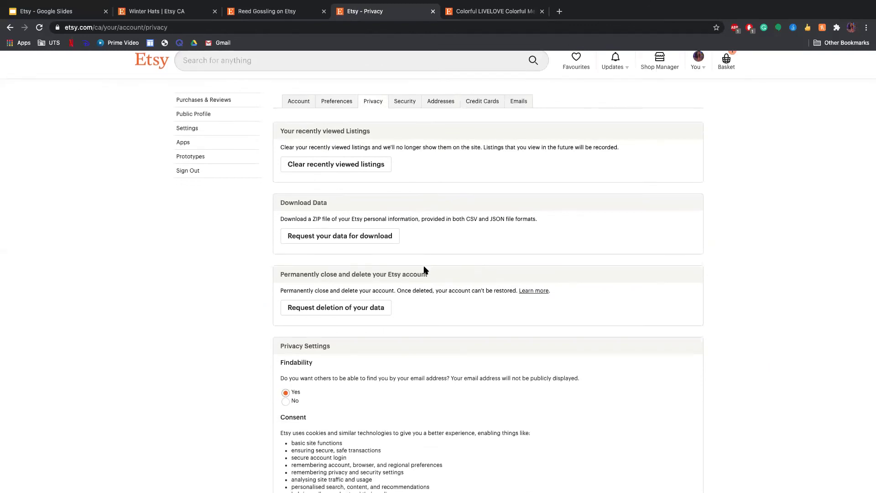
pyautogui.scroll(-3, 424, 270)
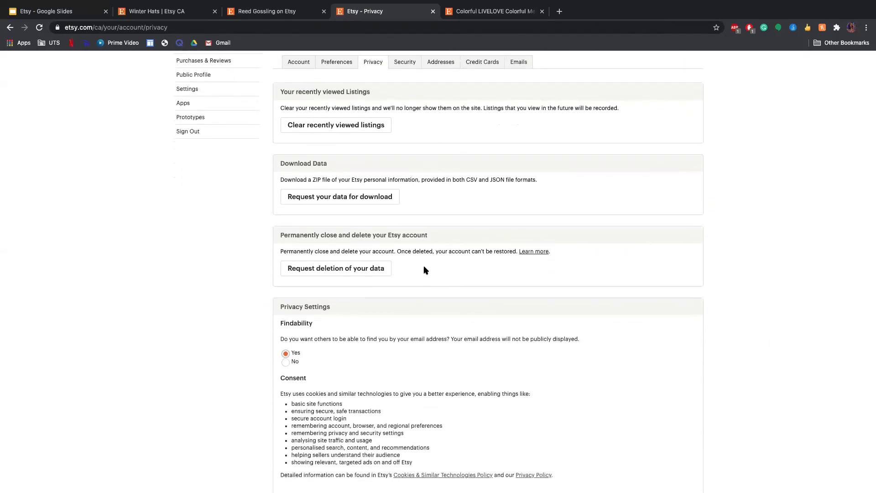
pyautogui.scroll(-3, 425, 267)
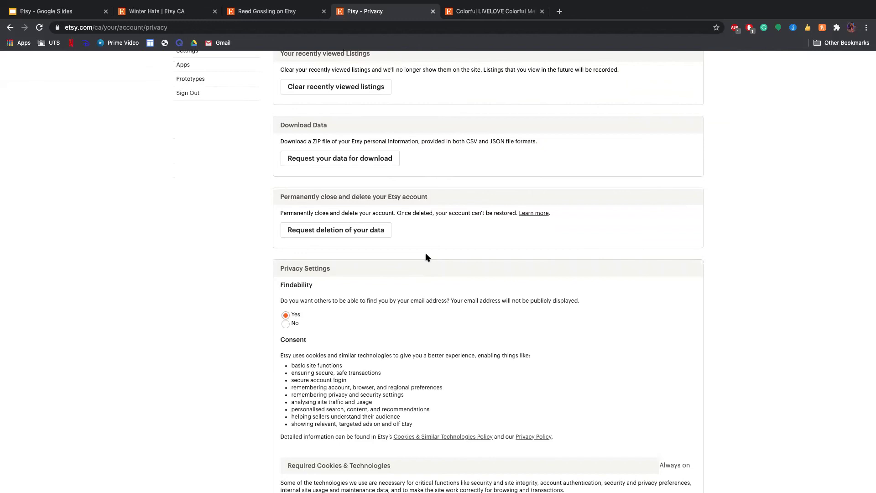
pyautogui.scroll(1, 364, 352)
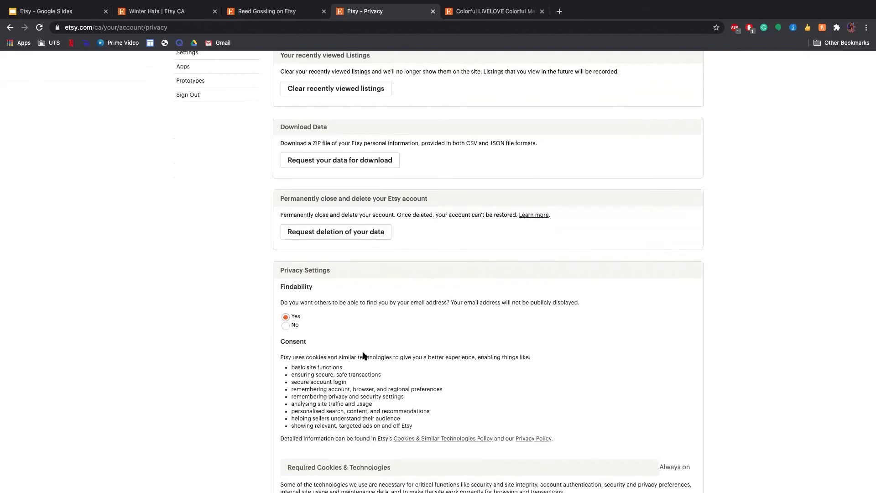
pyautogui.scroll(-2, 358, 372)
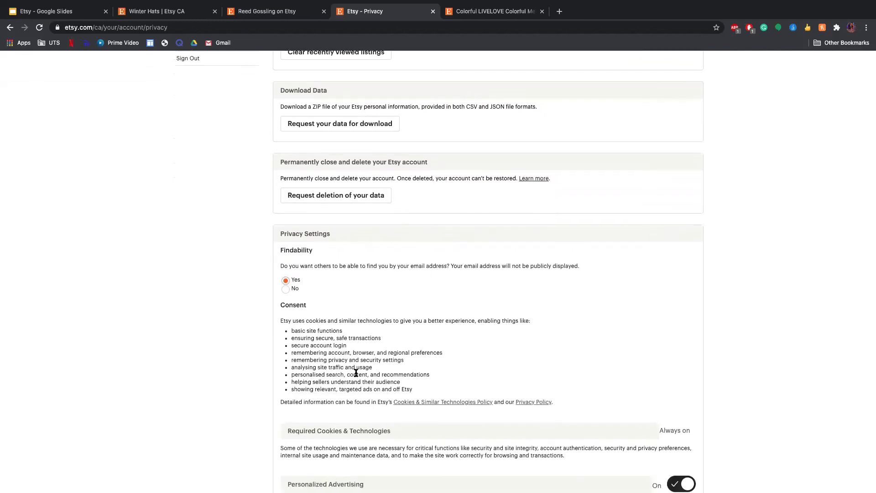
pyautogui.scroll(-2, 356, 373)
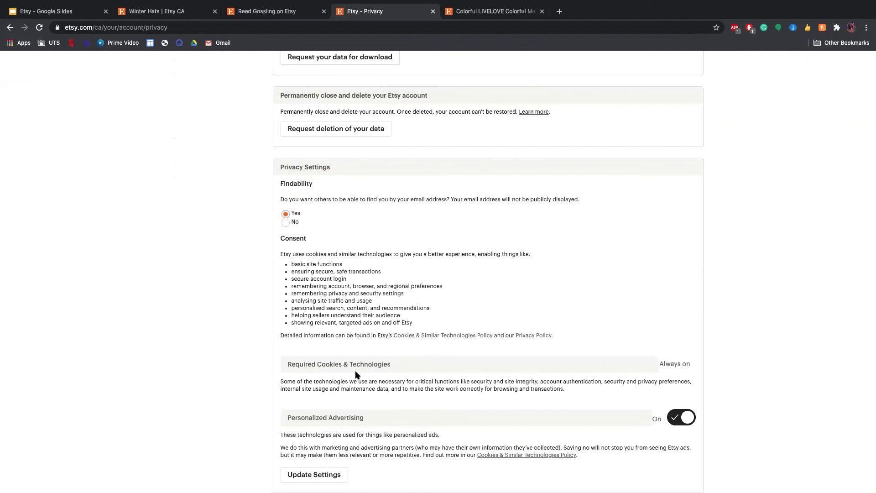
pyautogui.scroll(-1, 357, 374)
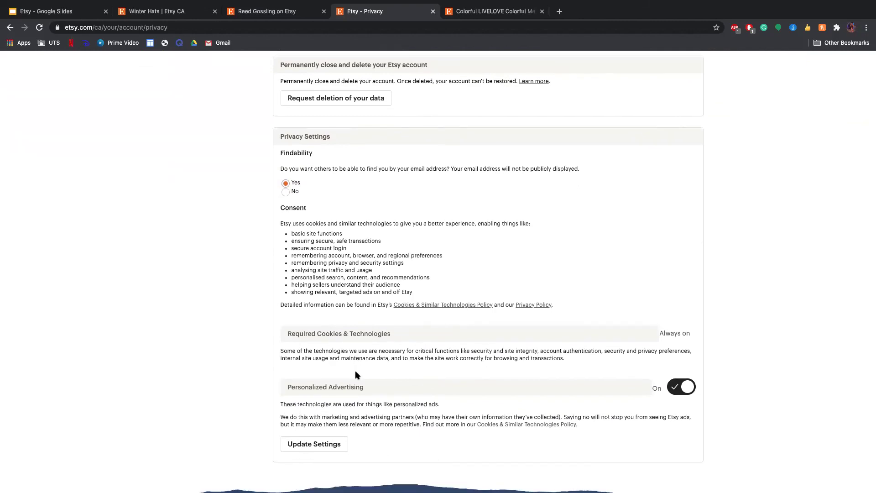
pyautogui.scroll(-1, 355, 371)
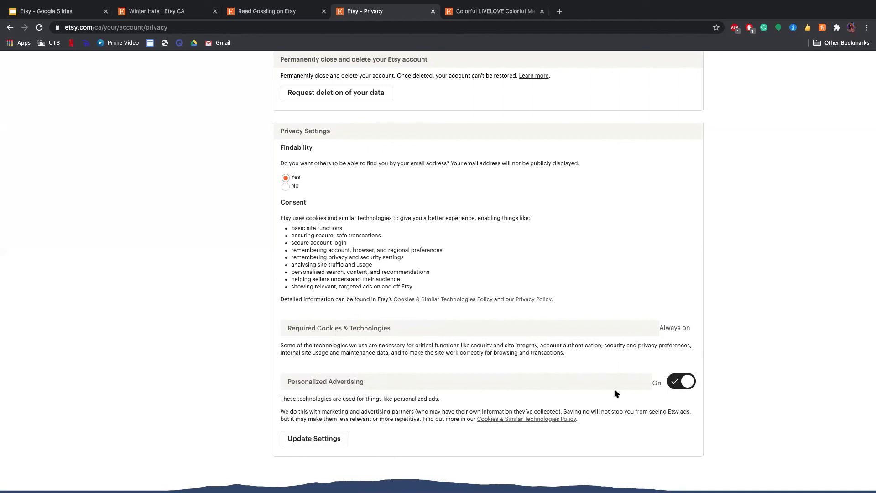
# Switch off Personalized Advertising and save the updated privacy settings.
pyautogui.click(688, 381)
pyautogui.click(681, 381)
pyautogui.click(681, 382)
pyautogui.click(343, 438)
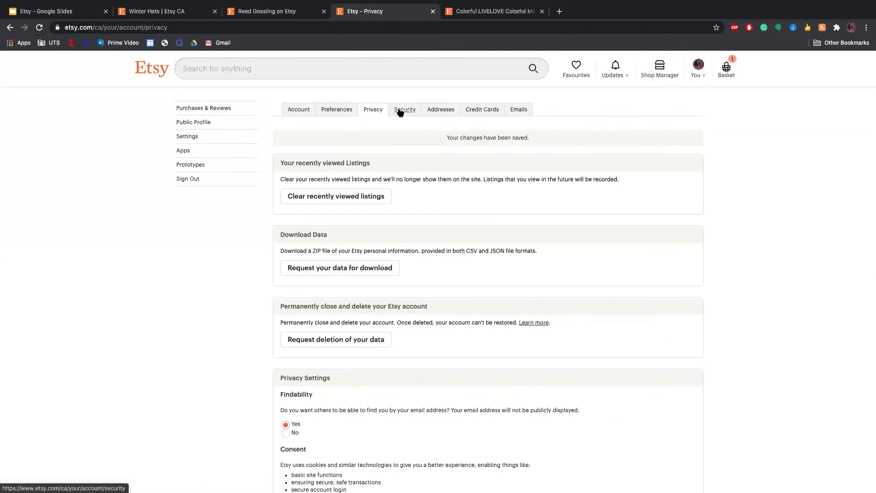
# Open the account's security settings and examine the two-factor authentication options, sign-in history and device history.
pyautogui.click(400, 111)
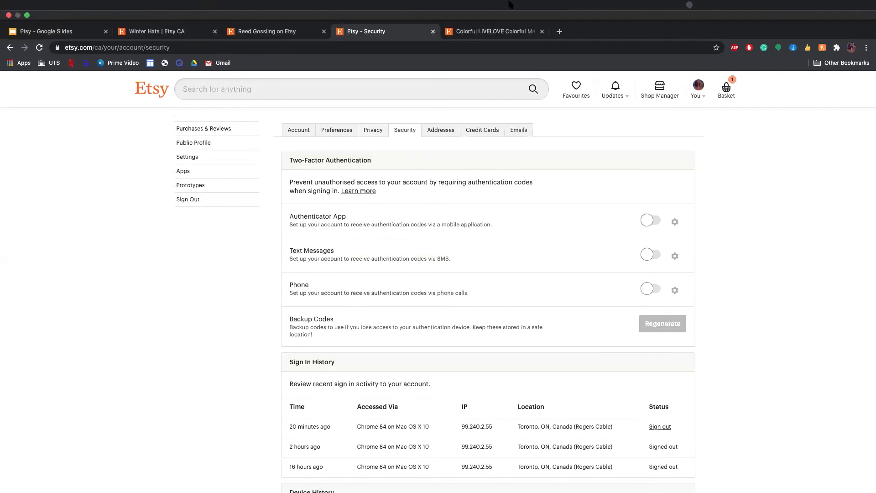
pyautogui.scroll(-6, 402, 226)
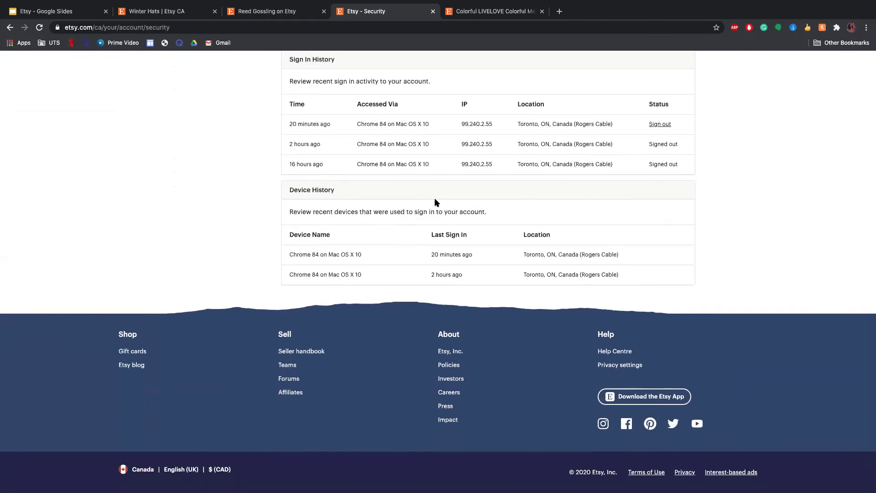
pyautogui.scroll(6, 434, 200)
# Look through the account's delivery addresses, credit cards and email notification and subscription settings.
pyautogui.click(441, 110)
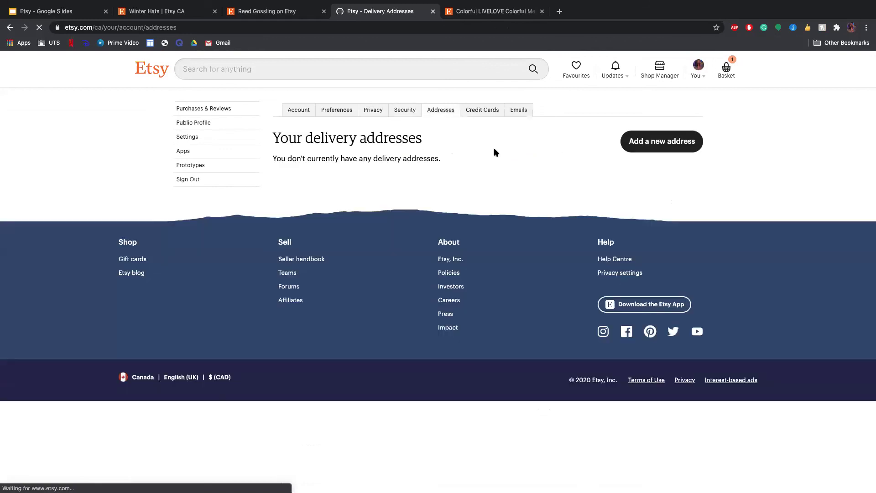
pyautogui.click(478, 112)
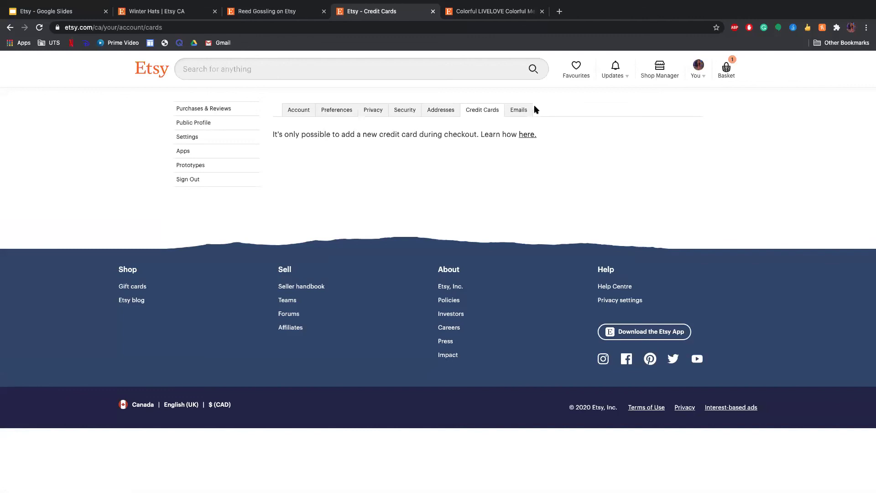
pyautogui.click(519, 111)
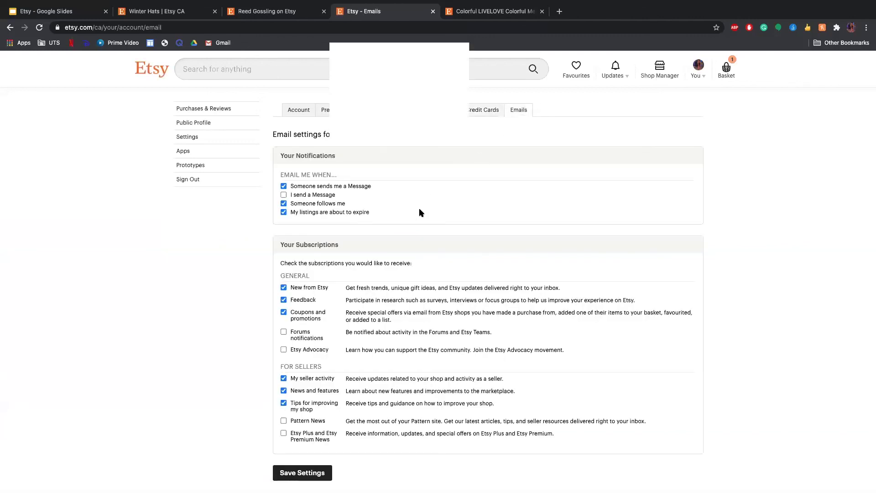
pyautogui.scroll(-2, 421, 214)
pyautogui.scroll(2, 421, 212)
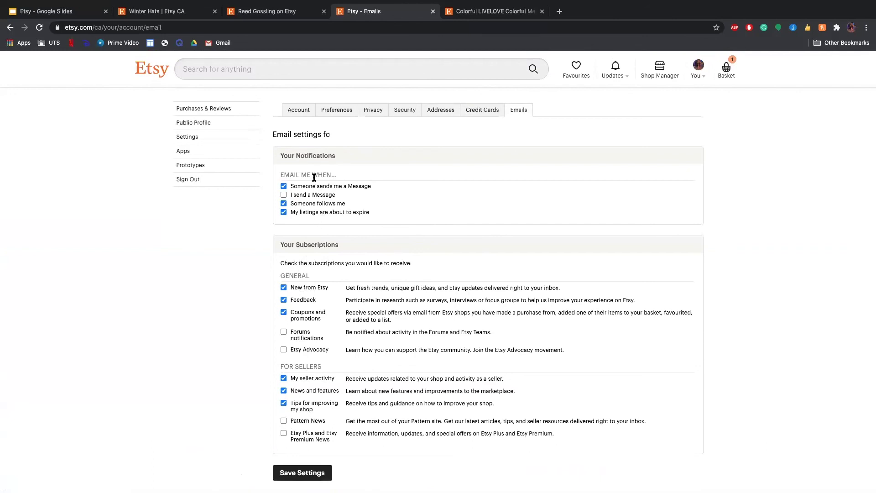
# Open the Shop Manager to begin setting up an Etsy shop.
pyautogui.click(661, 67)
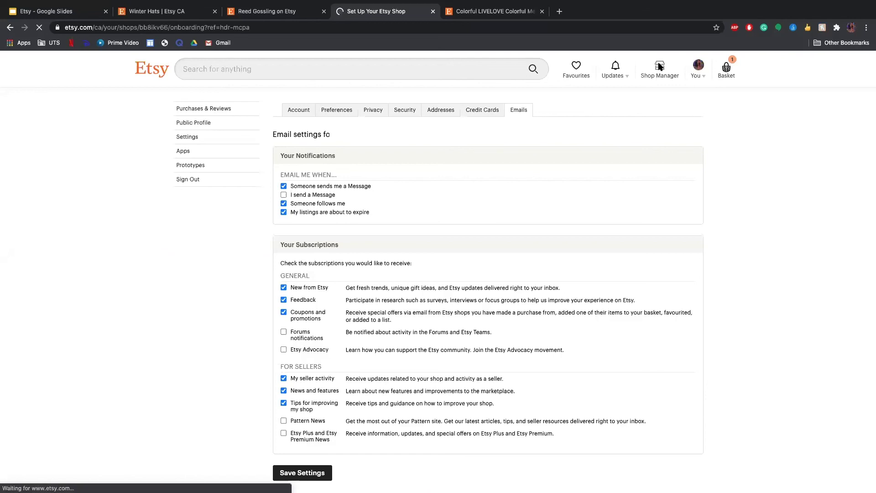